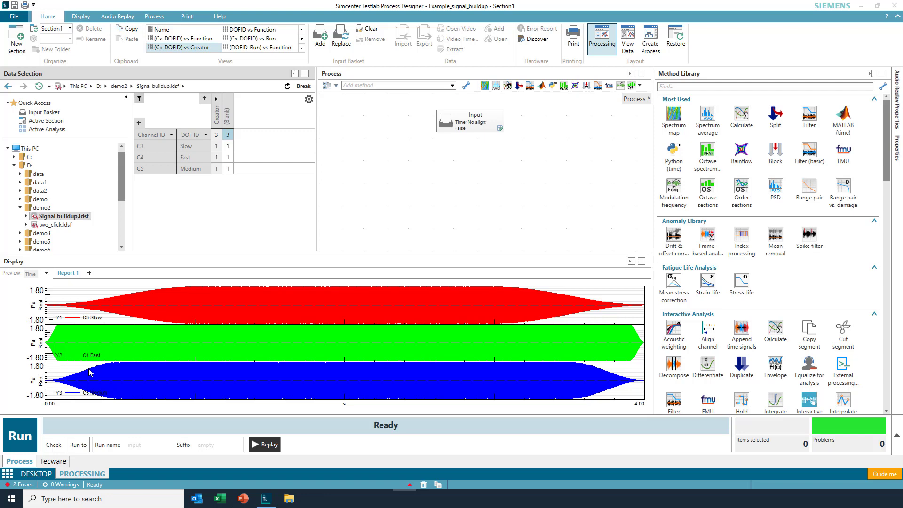
# Step: Zoom in on the build-up of the three time signals around 0.27 s, and restore the full time range
pyautogui.click(86, 308)
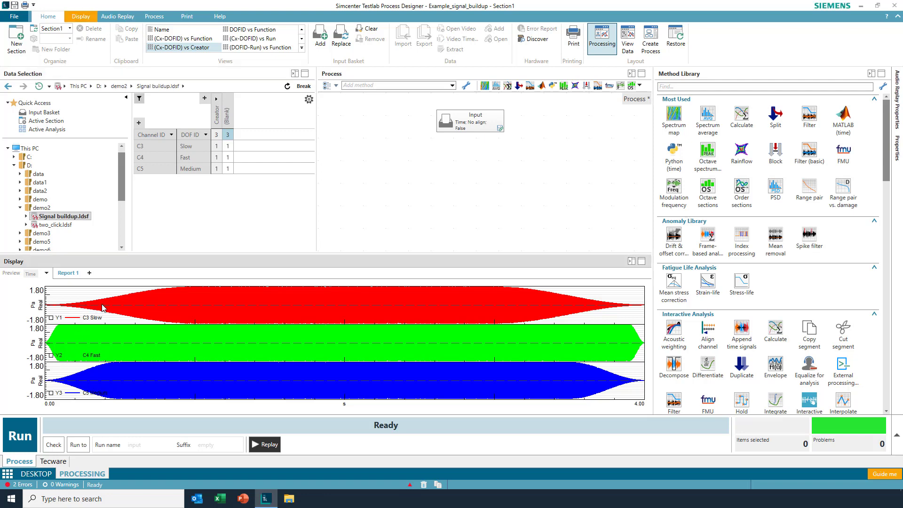
pyautogui.moveTo(86, 308); pyautogui.dragTo(113, 310)
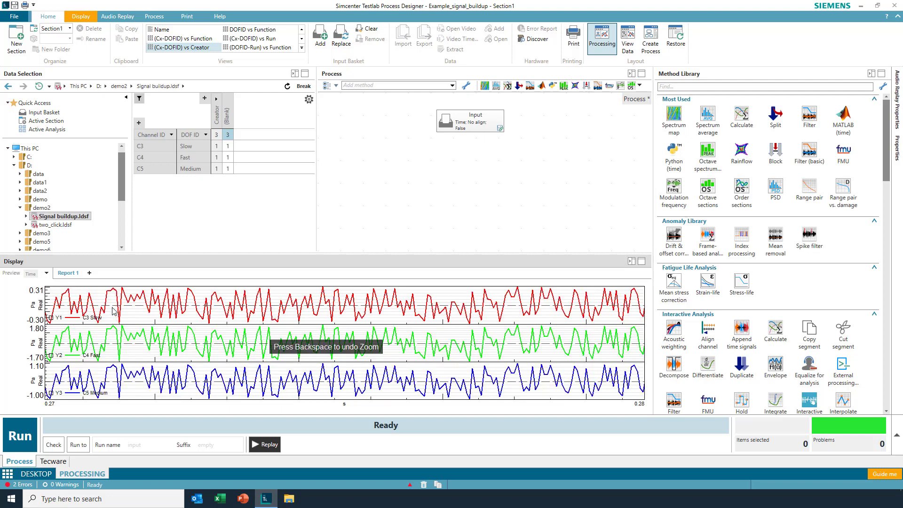
pyautogui.press('BackSpace')
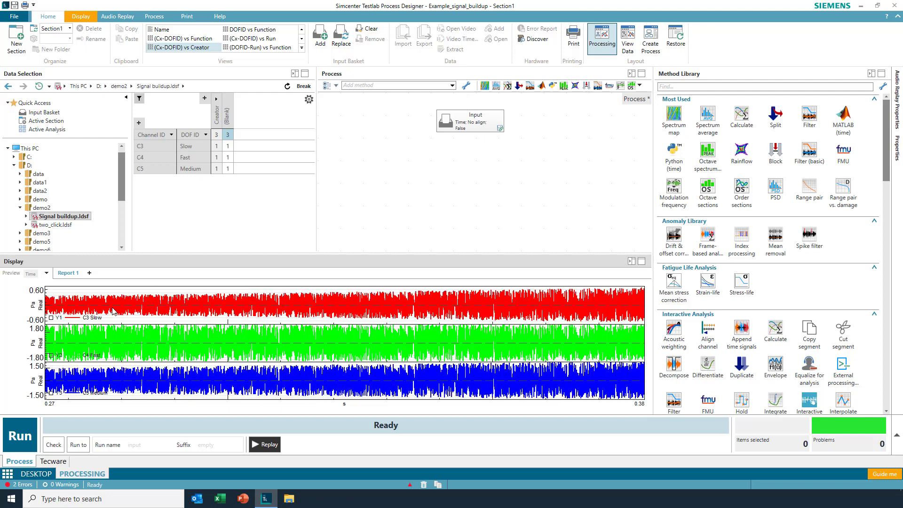
pyautogui.press('BackSpace')
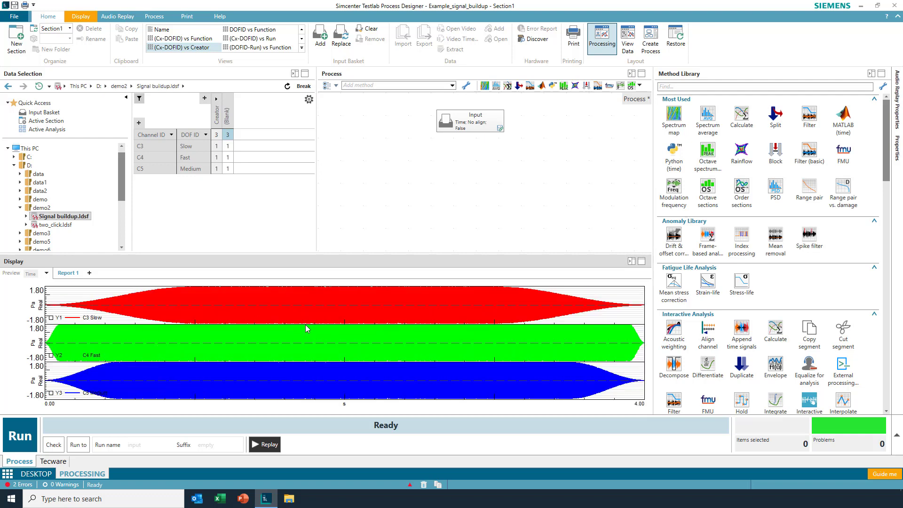
# Step: Add an Envelope method after the Input block and replace the input basket contents with Signal buildup.ldsf
pyautogui.click(682, 89)
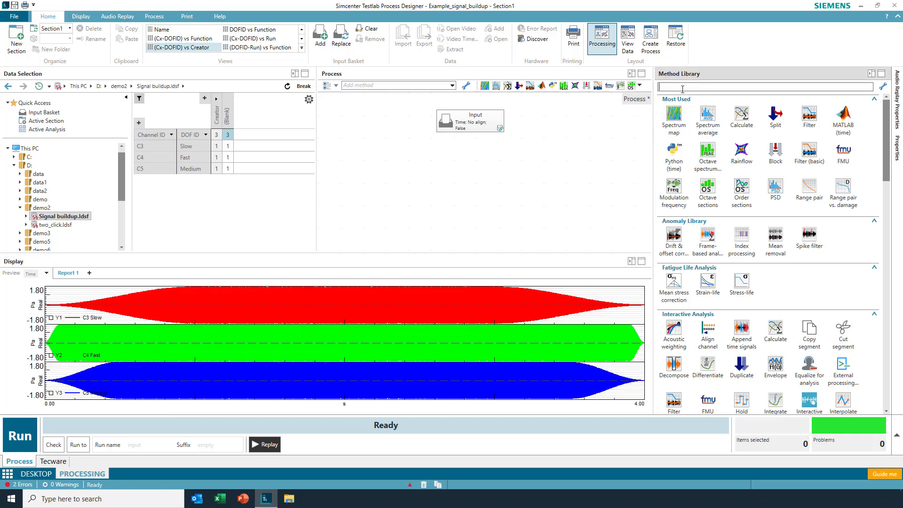
pyautogui.write('env')
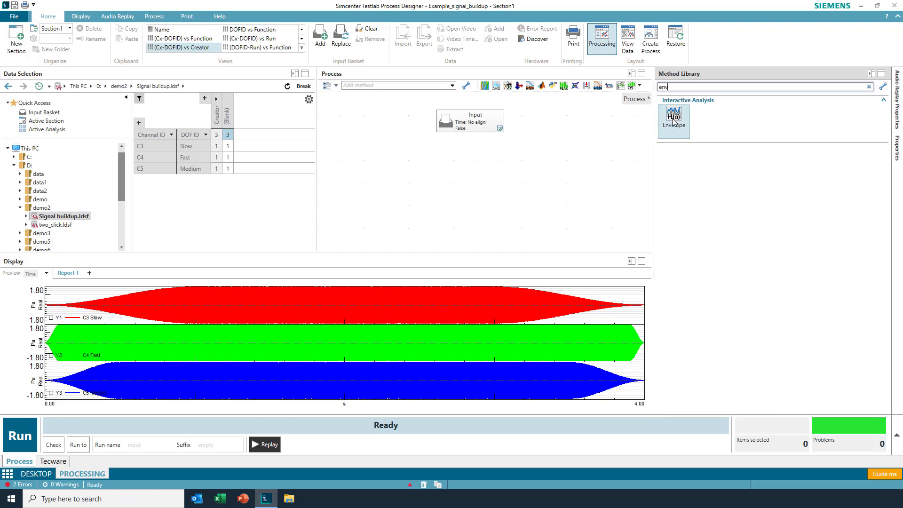
pyautogui.moveTo(673, 114); pyautogui.dragTo(483, 164)
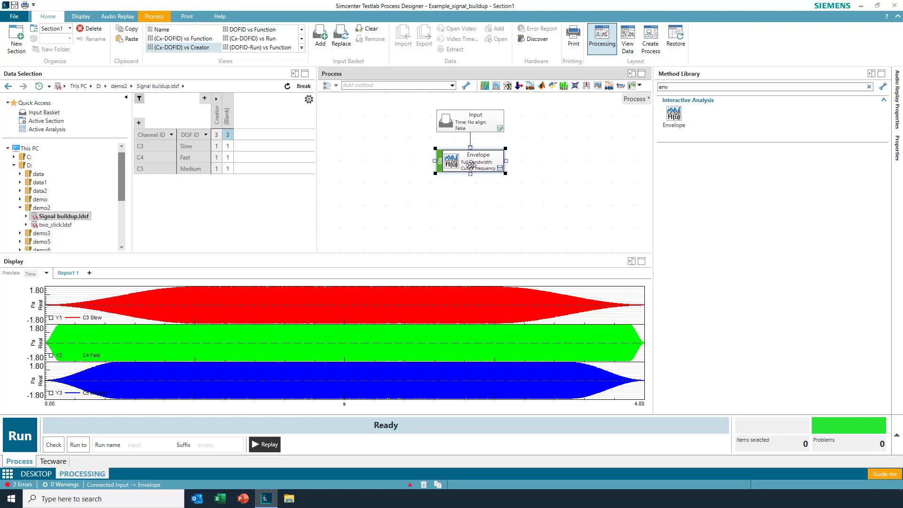
pyautogui.rightClick(78, 218)
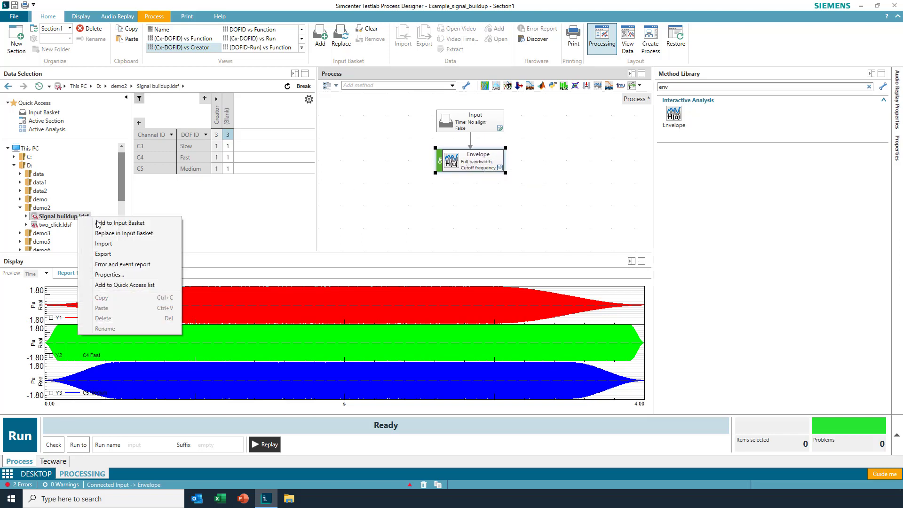
pyautogui.click(111, 233)
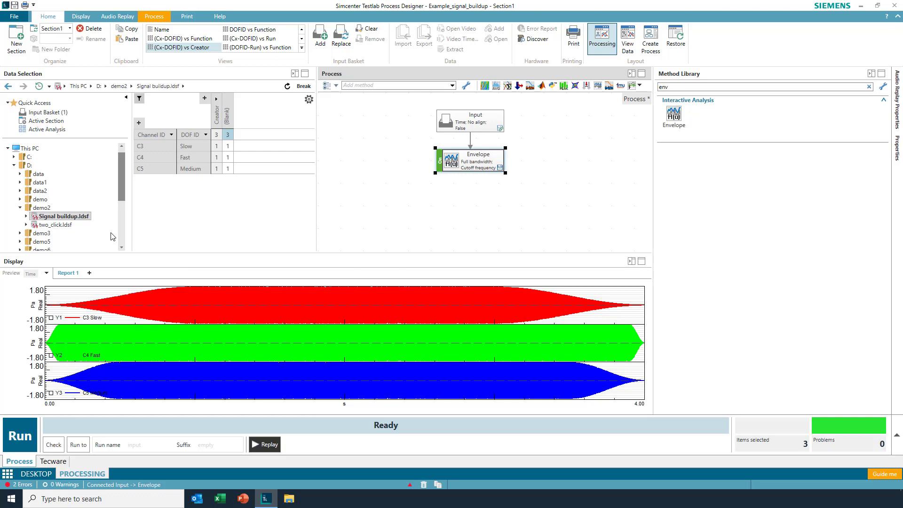
# Step: Run the process and display the Envelope results of all three channels from the active analysis
pyautogui.click(22, 447)
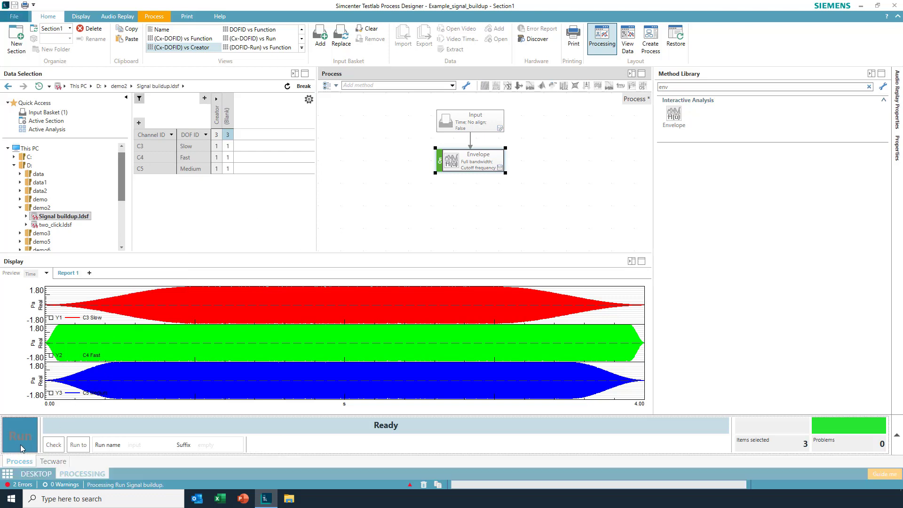
pyautogui.click(49, 129)
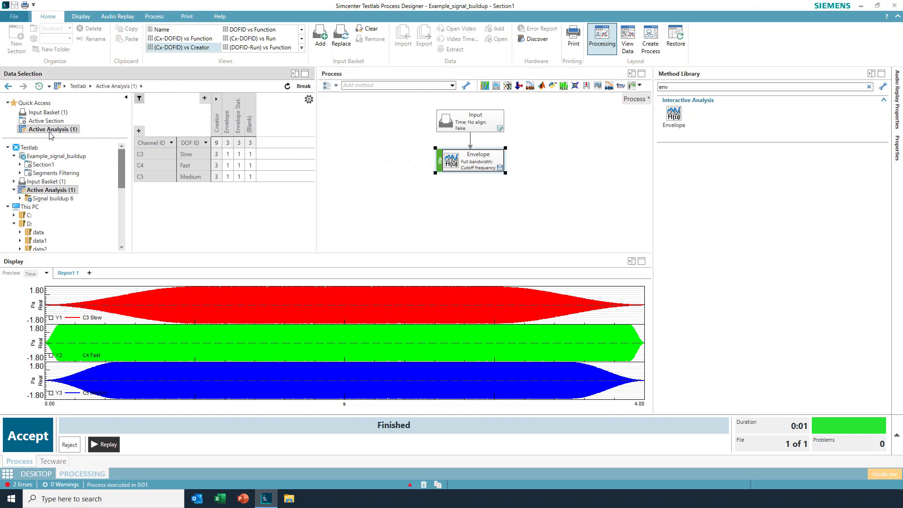
pyautogui.click(229, 144)
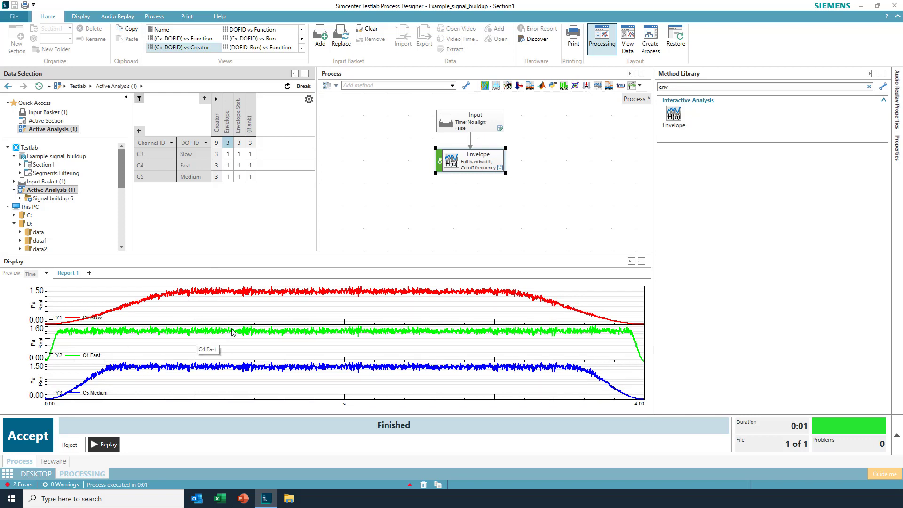
# Step: Set the Envelope method's low-pass cutoff frequency to 2 Hz
pyautogui.click(475, 165)
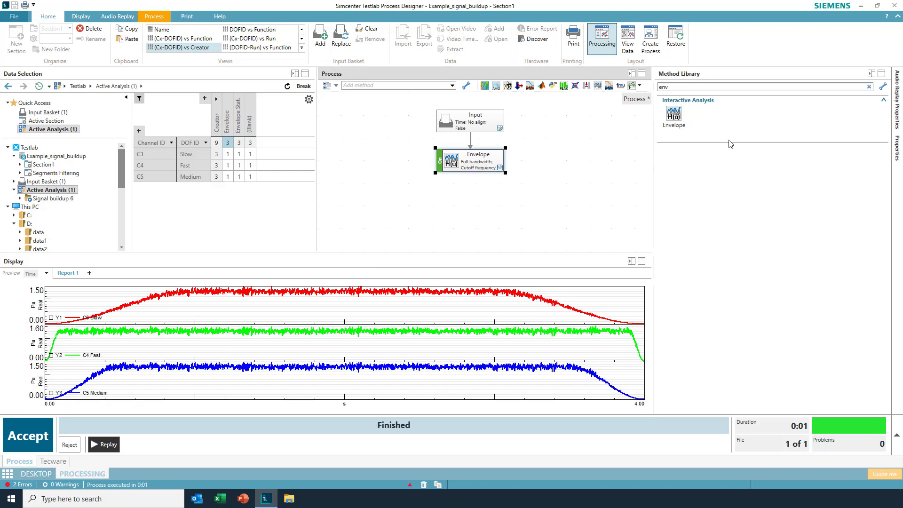
pyautogui.click(896, 148)
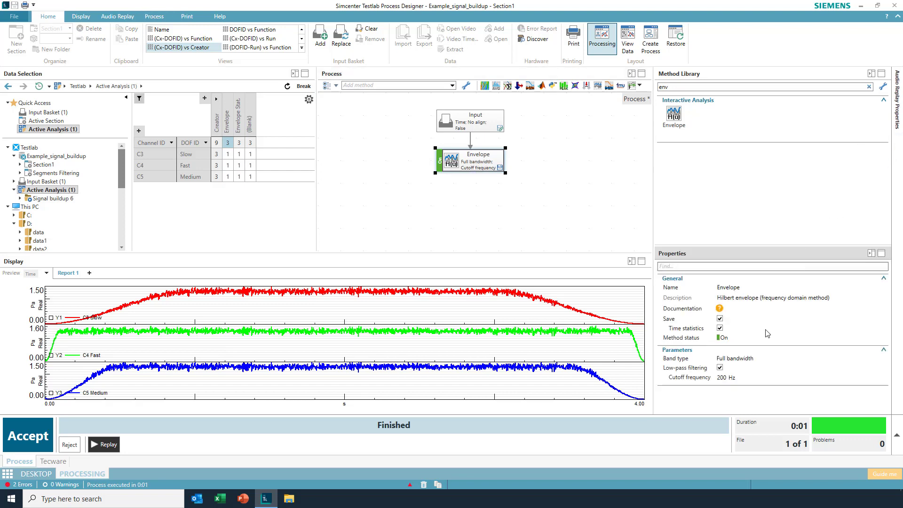
pyautogui.click(740, 376)
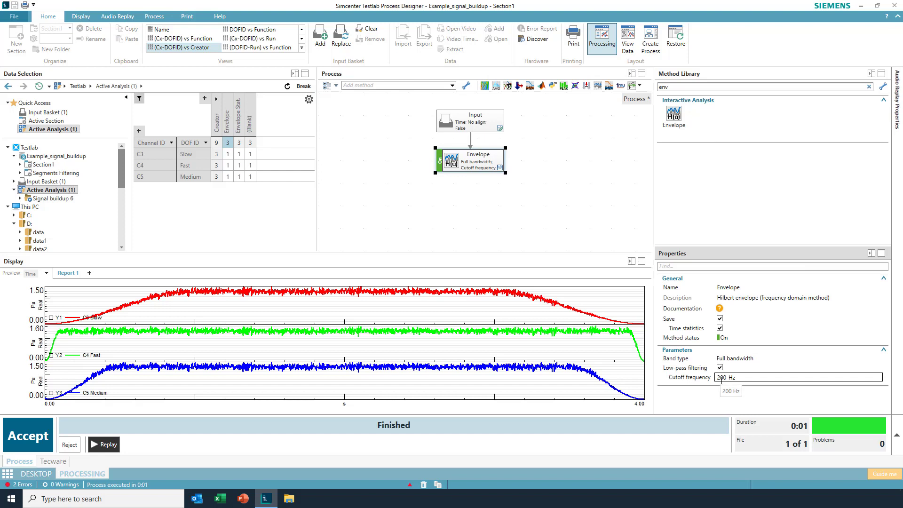
pyautogui.doubleClick(721, 378)
pyautogui.write('2')
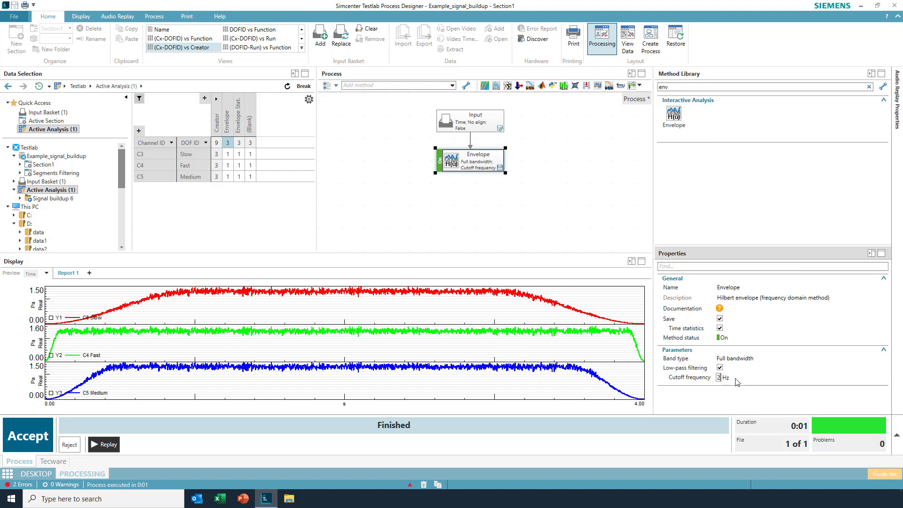
pyautogui.press('Return')
# Step: Reject the earlier results, rerun the process, and display the new envelopes zoomed to the first 1.39 s
pyautogui.click(39, 438)
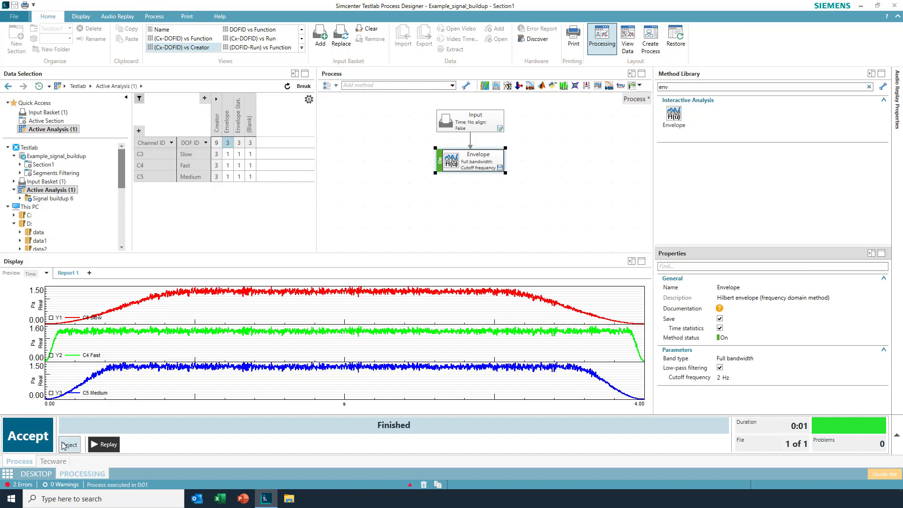
pyautogui.click(24, 436)
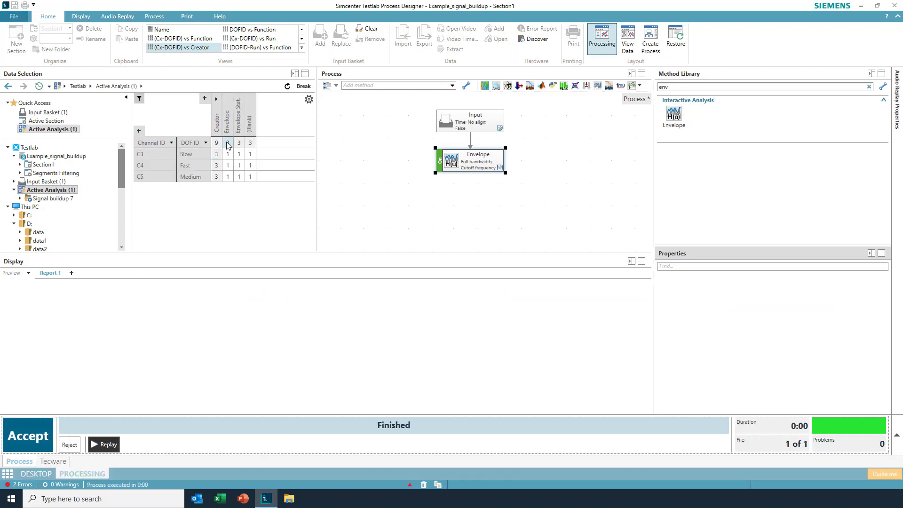
pyautogui.click(227, 144)
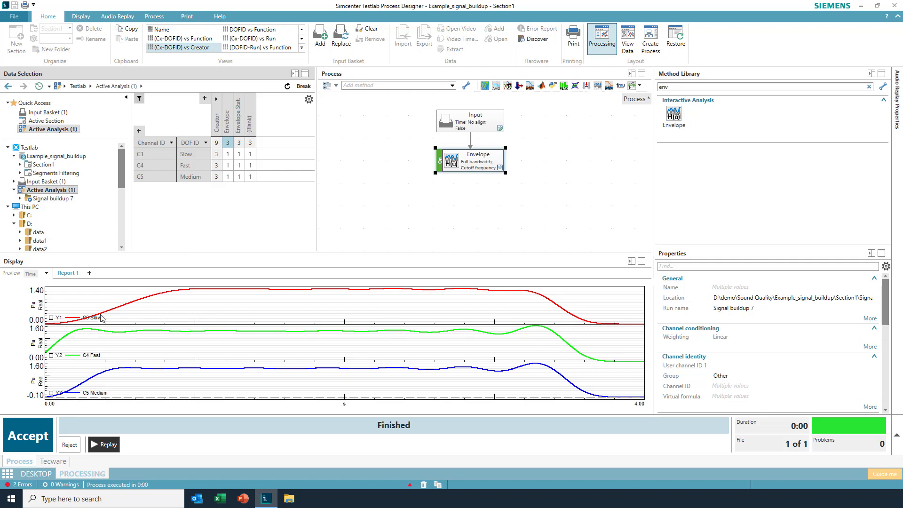
pyautogui.moveTo(253, 314); pyautogui.dragTo(33, 308)
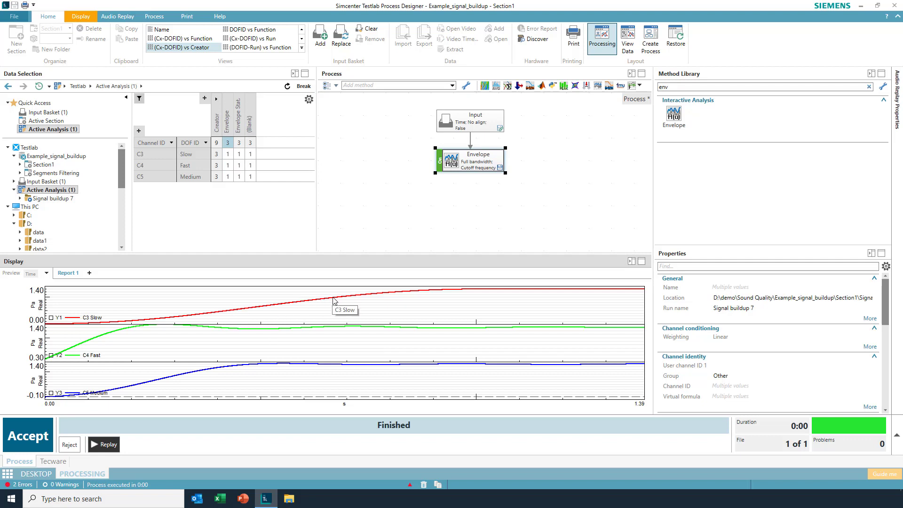
# Step: Find the Interactive Analysis Differentiate method in the library and add it after the Envelope block
pyautogui.doubleClick(664, 86)
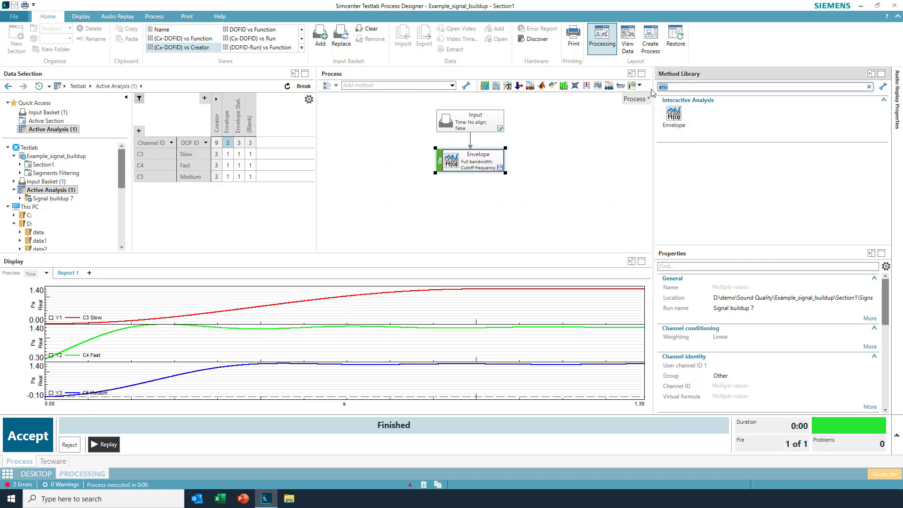
pyautogui.write('di')
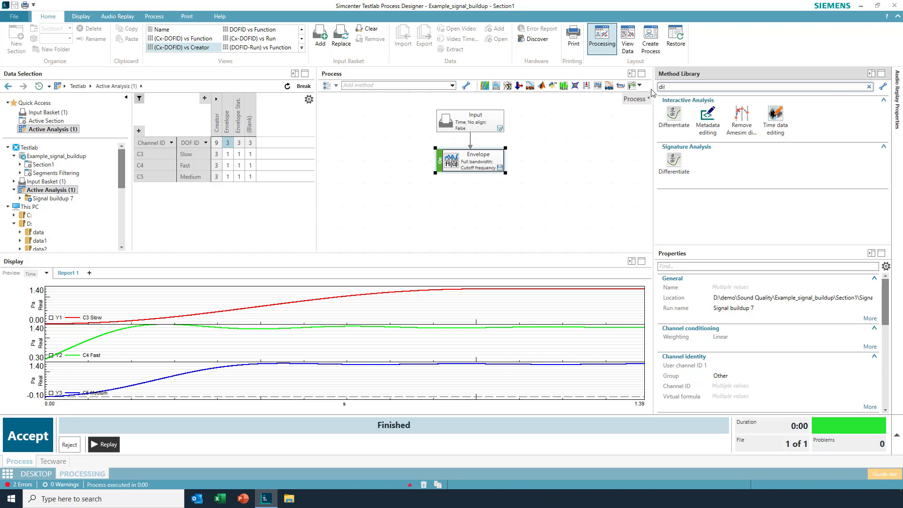
pyautogui.write('f')
pyautogui.moveTo(673, 114); pyautogui.dragTo(468, 203)
# Step: Reject the earlier results and rerun the process, displaying the original signals and finally the Differentiate results
pyautogui.click(70, 450)
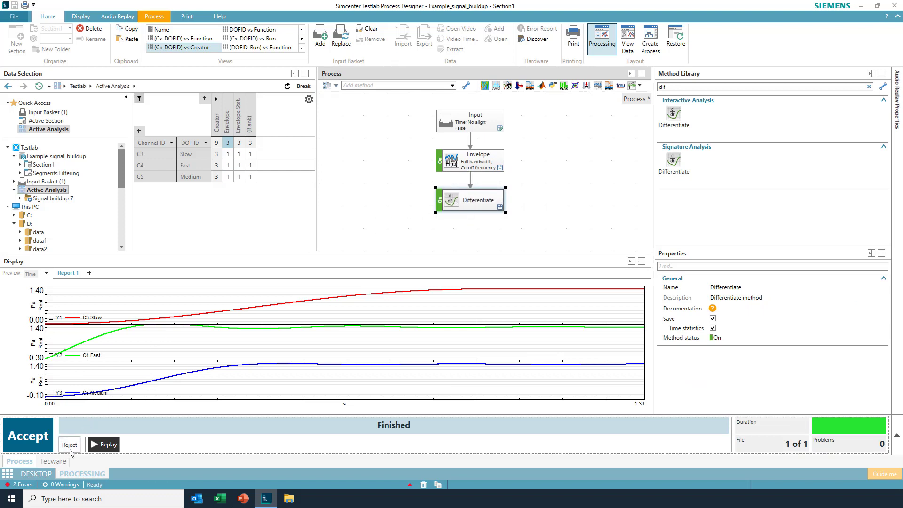
pyautogui.click(29, 442)
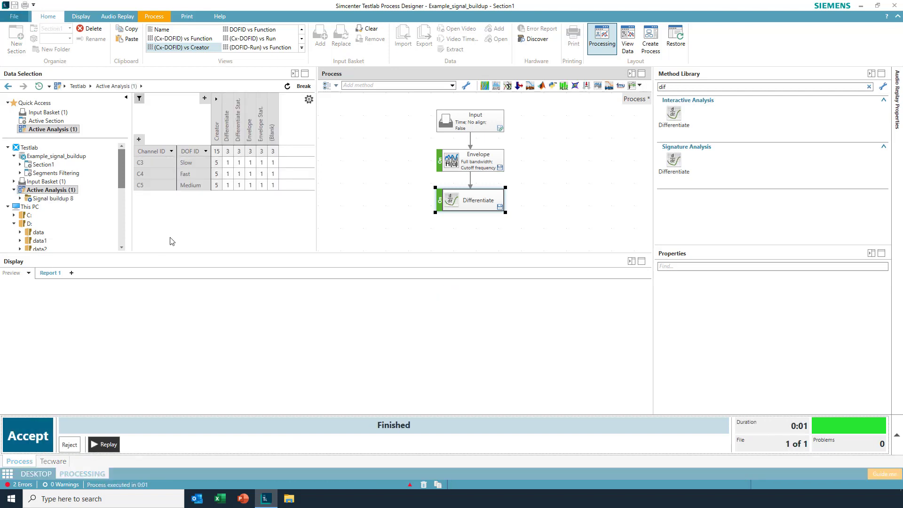
pyautogui.click(274, 152)
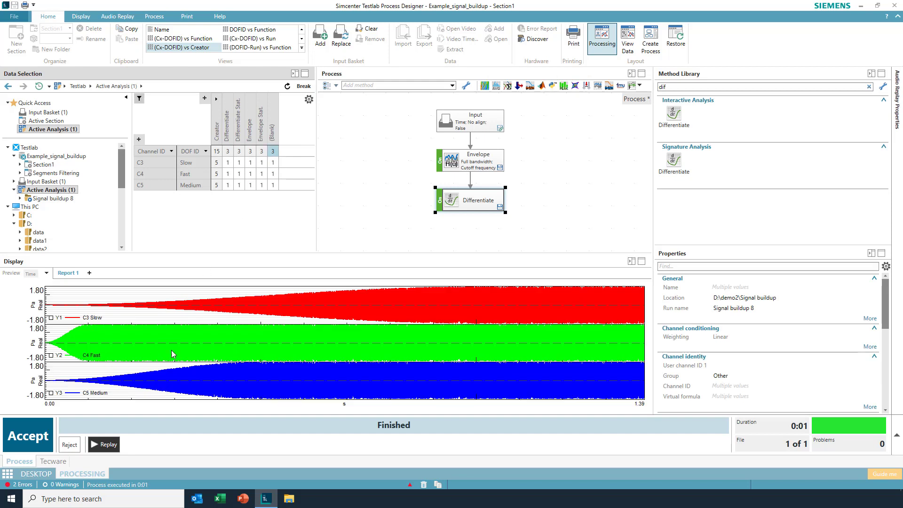
pyautogui.click(230, 151)
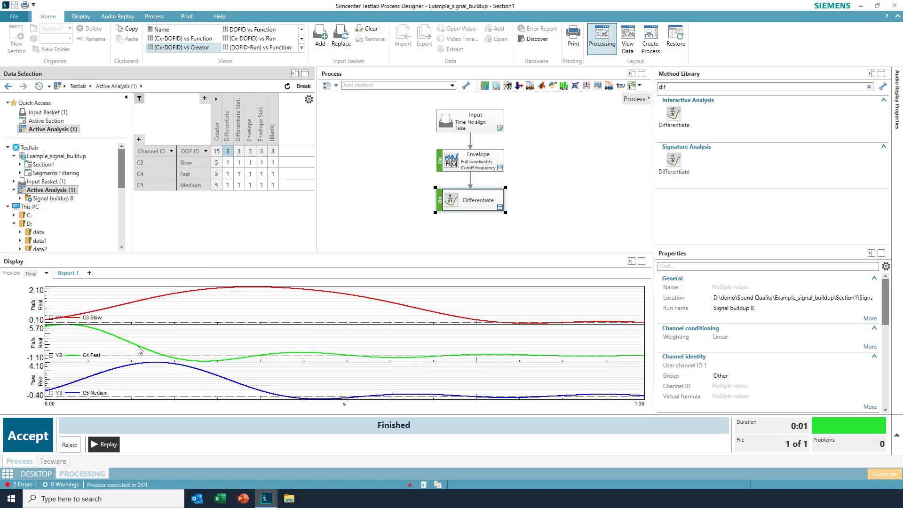
# Step: Set the Y-axis maximum of each of the three derivative plots (Slow, Fast and Medium) to 6 Pa/s
pyautogui.doubleClick(35, 295)
pyautogui.press('Tab')
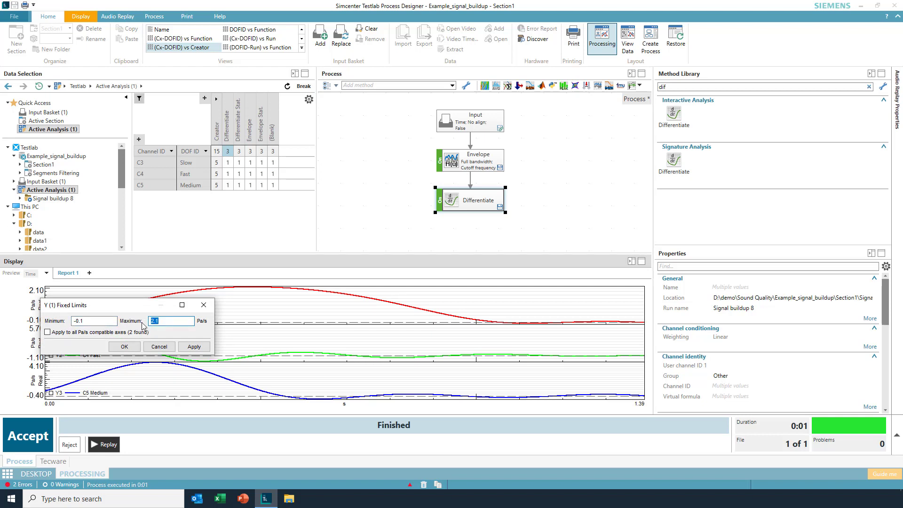
pyautogui.write('6')
pyautogui.click(124, 347)
pyautogui.doubleClick(38, 338)
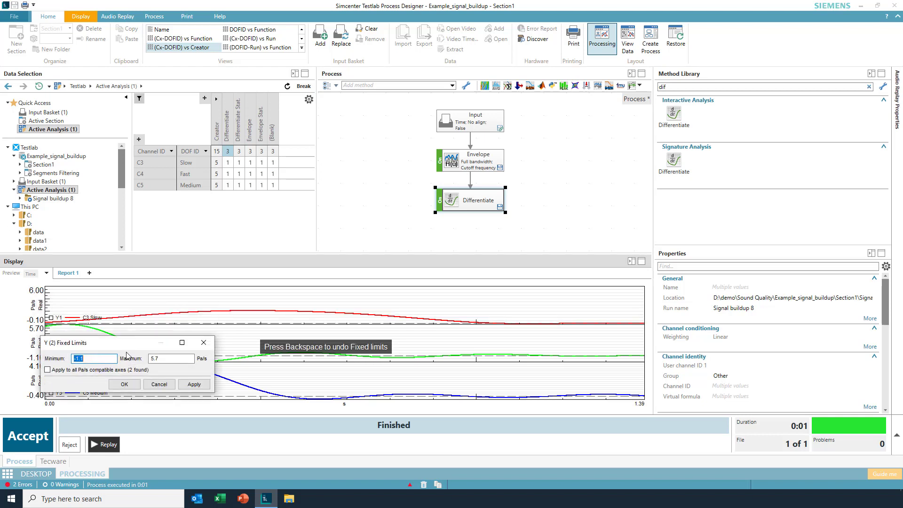
pyautogui.press('Tab')
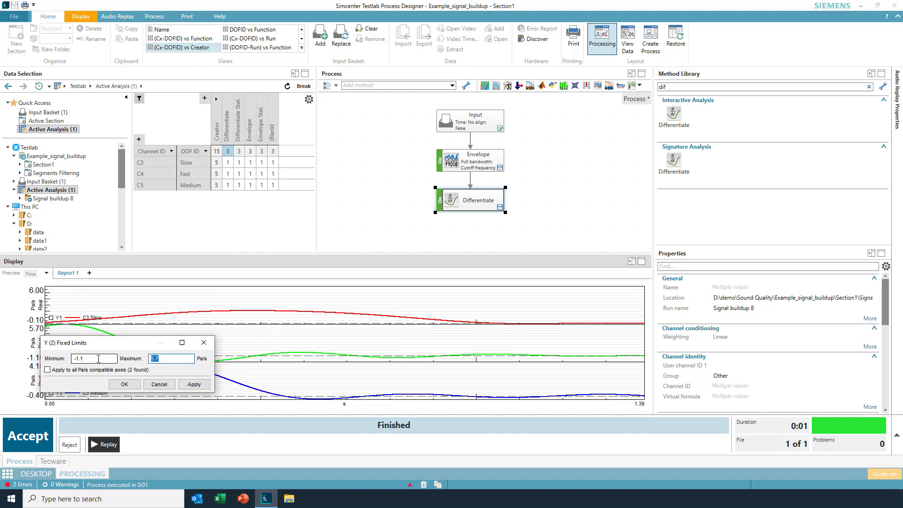
pyautogui.write('6')
pyautogui.click(124, 384)
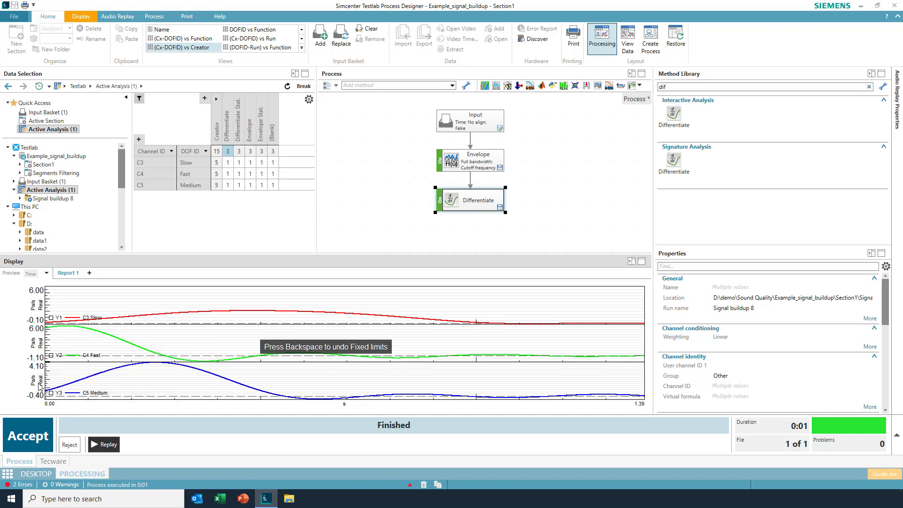
pyautogui.doubleClick(38, 381)
pyautogui.press('Tab')
pyautogui.write('6')
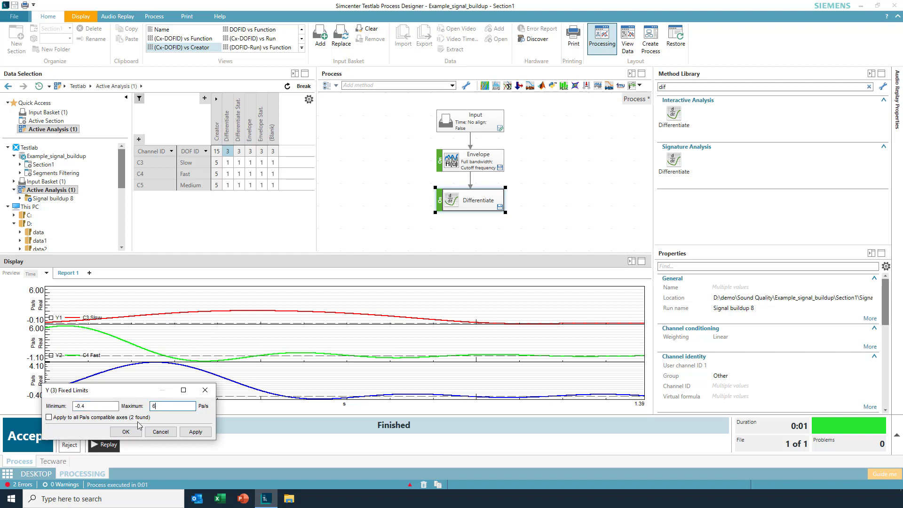
pyautogui.click(127, 432)
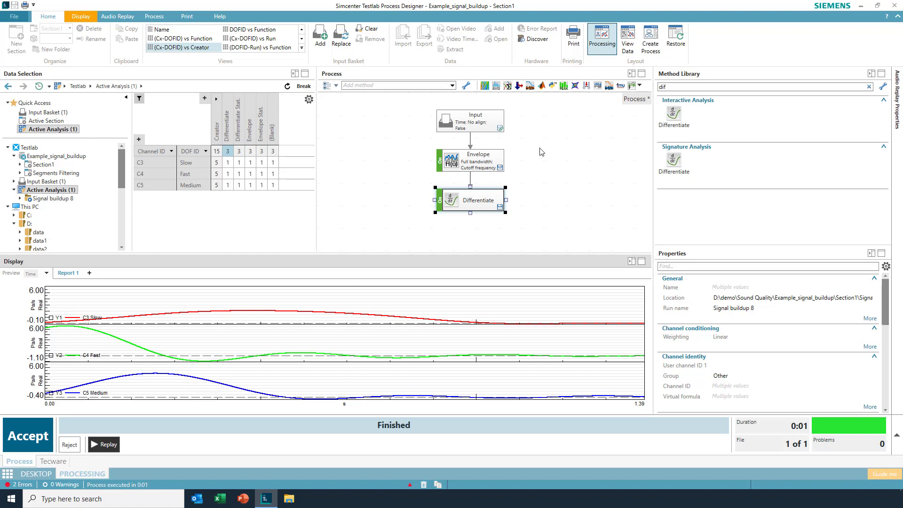
# Step: Find the Statistics method in the library and add it after the Differentiate block
pyautogui.moveTo(673, 87); pyautogui.dragTo(648, 91)
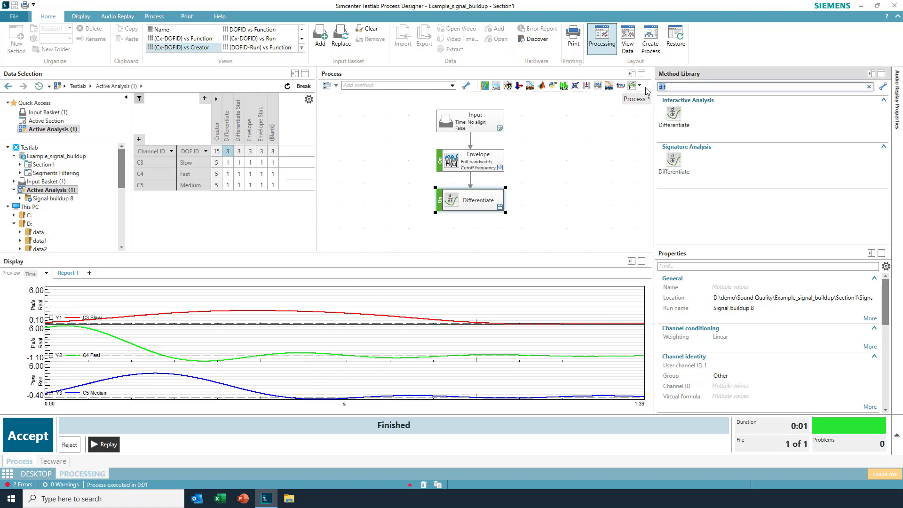
pyautogui.write('sta')
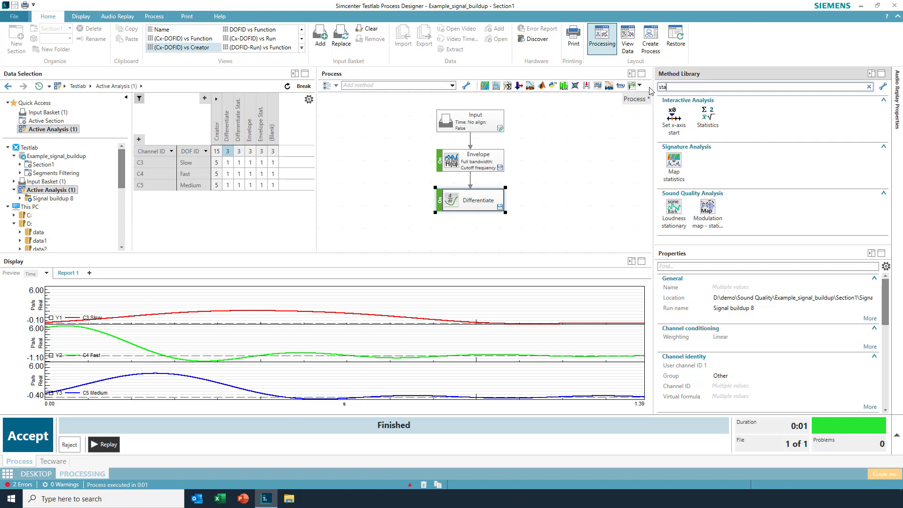
pyautogui.moveTo(707, 117)
pyautogui.mouseDown()
pyautogui.moveTo(446, 233)
pyautogui.moveTo(470, 227)
pyautogui.moveTo(461, 238)
pyautogui.mouseUp()
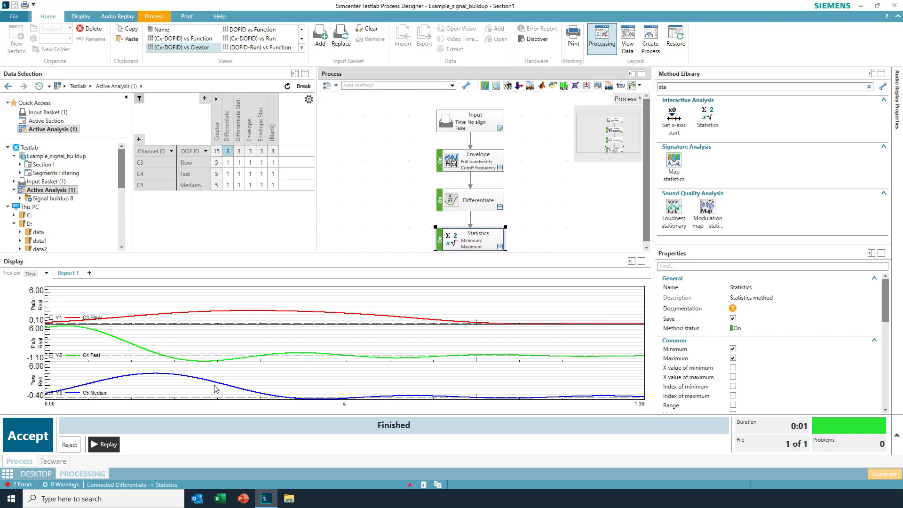
# Step: Exclude the minimum from the Statistics method, keeping only the maximum, and rerun the process to display the Statistics results
pyautogui.click(732, 348)
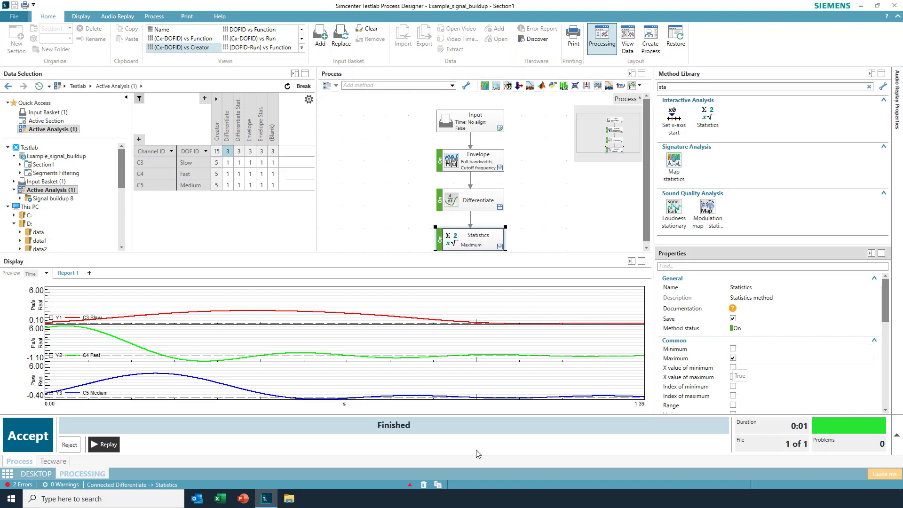
pyautogui.click(69, 444)
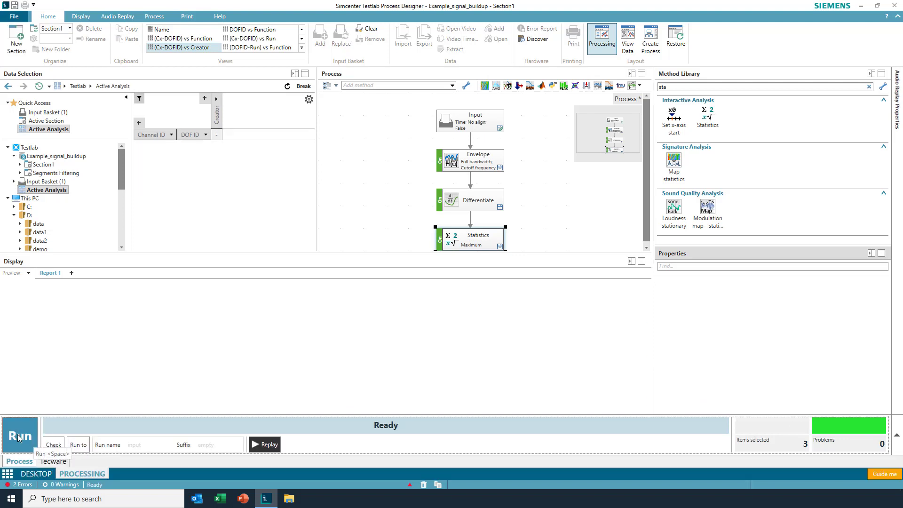
pyautogui.click(20, 438)
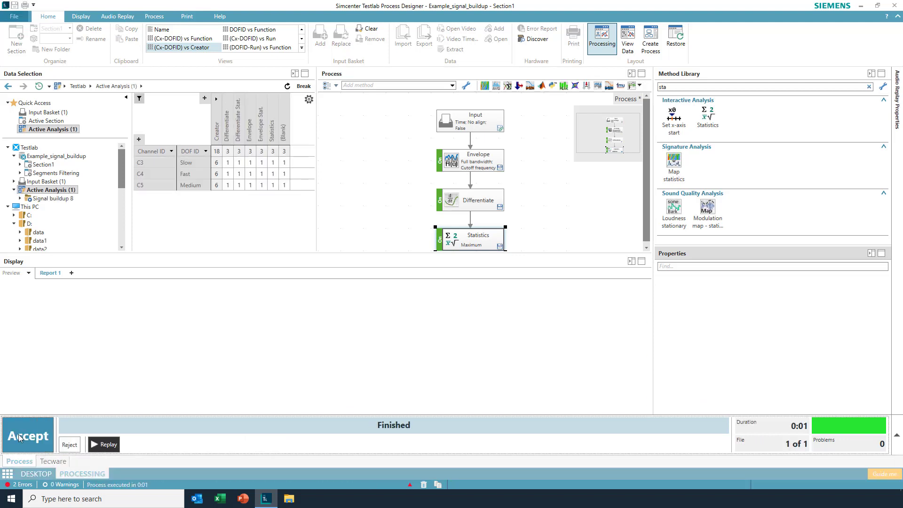
pyautogui.click(272, 151)
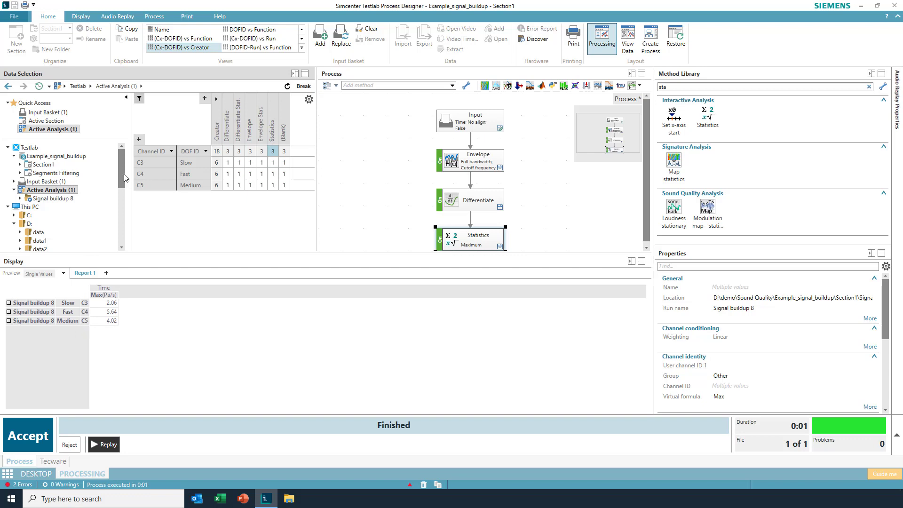
# Step: Display the LongClick and ShortClick signals from two_click.ldsf in the demo2 folder, and reject the pending results
pyautogui.moveTo(121, 173); pyautogui.dragTo(117, 204)
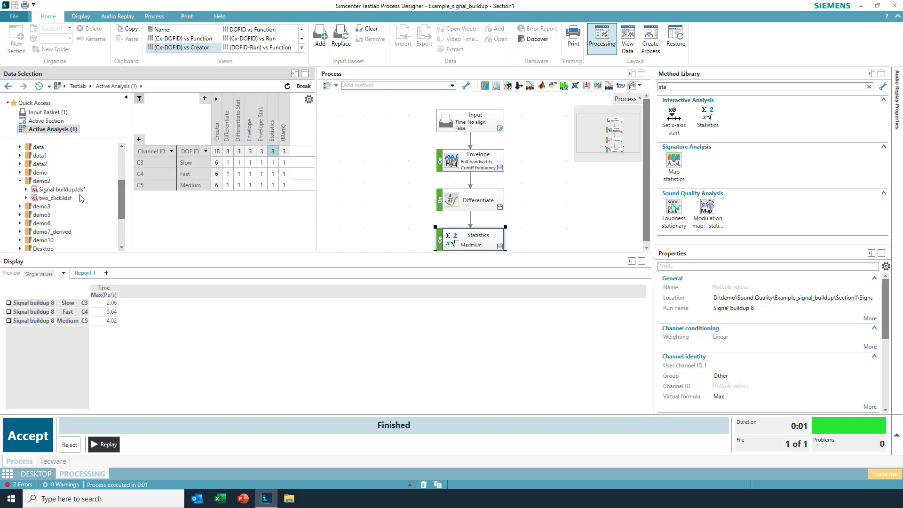
pyautogui.click(55, 198)
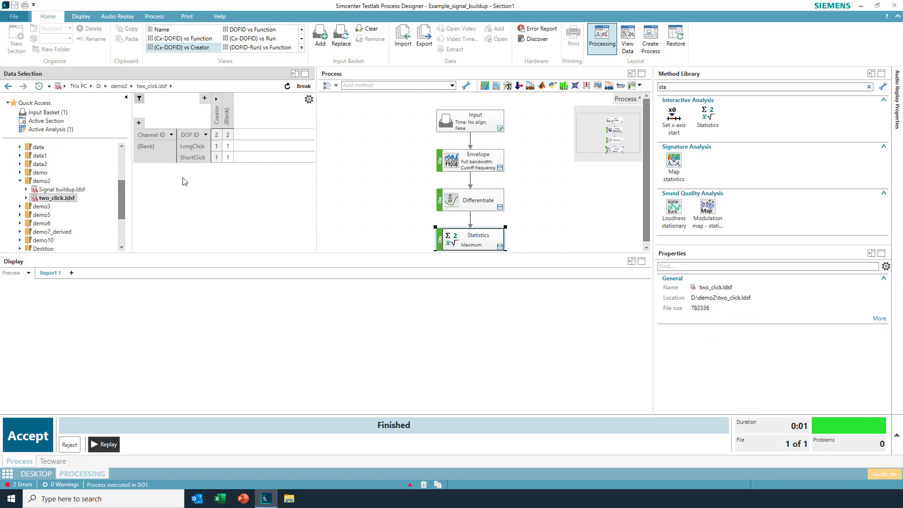
pyautogui.click(229, 135)
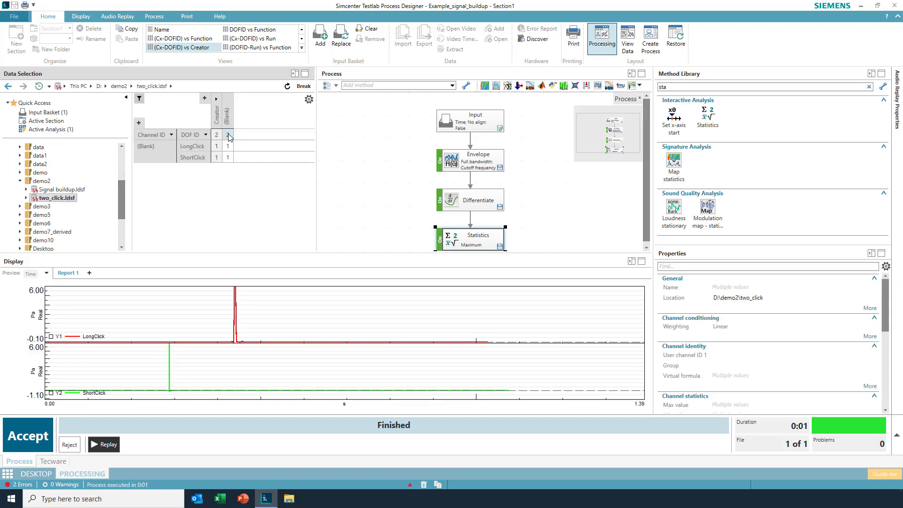
pyautogui.click(70, 445)
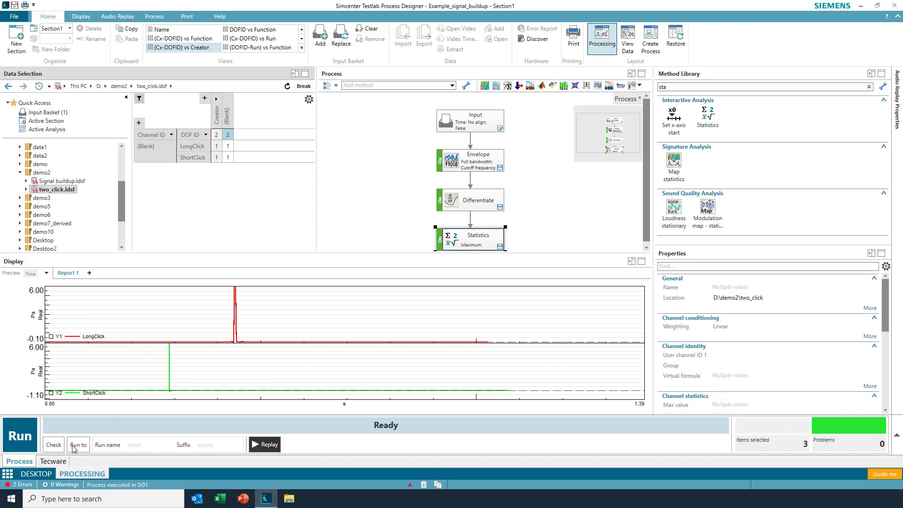
# Step: Replay the LongClick and ShortClick signals alternately to compare their sound, ending with LongClick, and stop playback
pyautogui.click(276, 446)
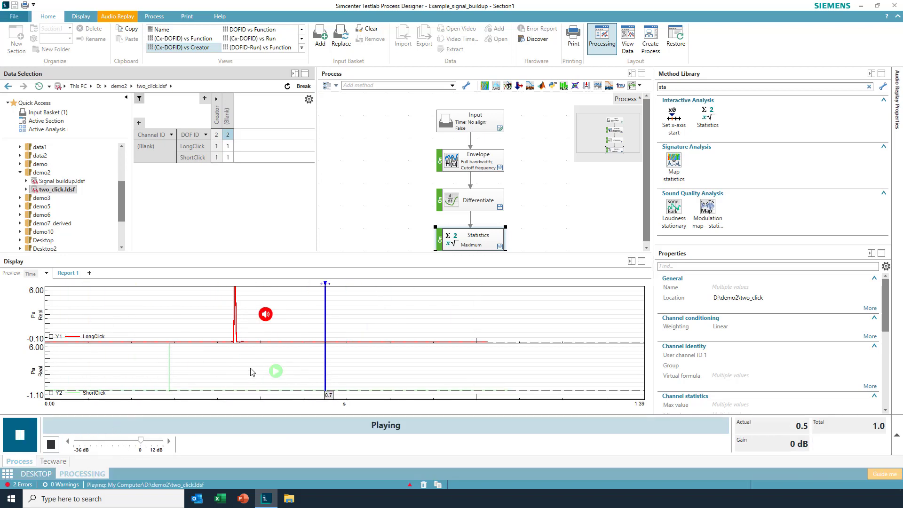
pyautogui.click(276, 371)
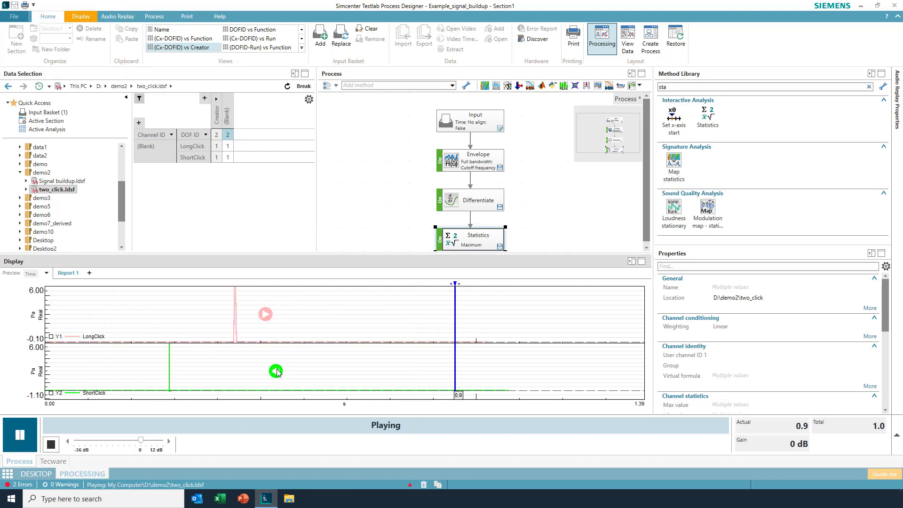
pyautogui.click(266, 315)
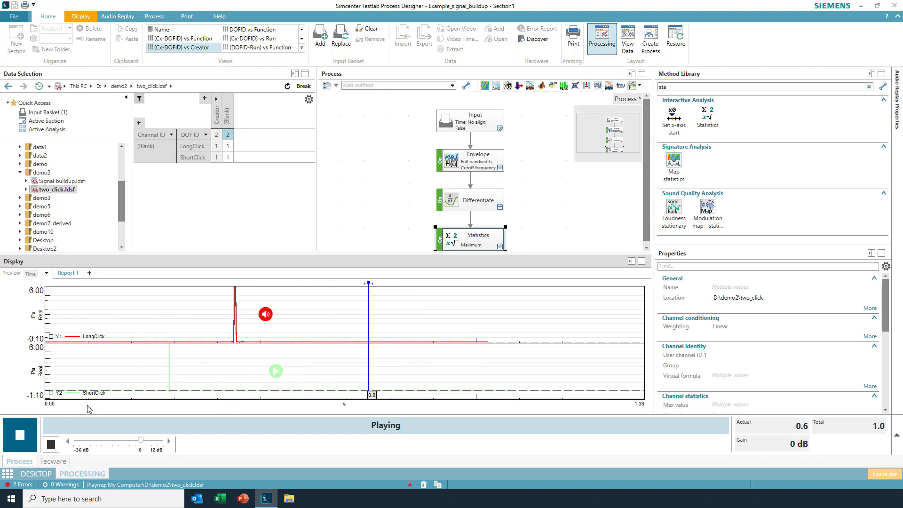
pyautogui.click(51, 445)
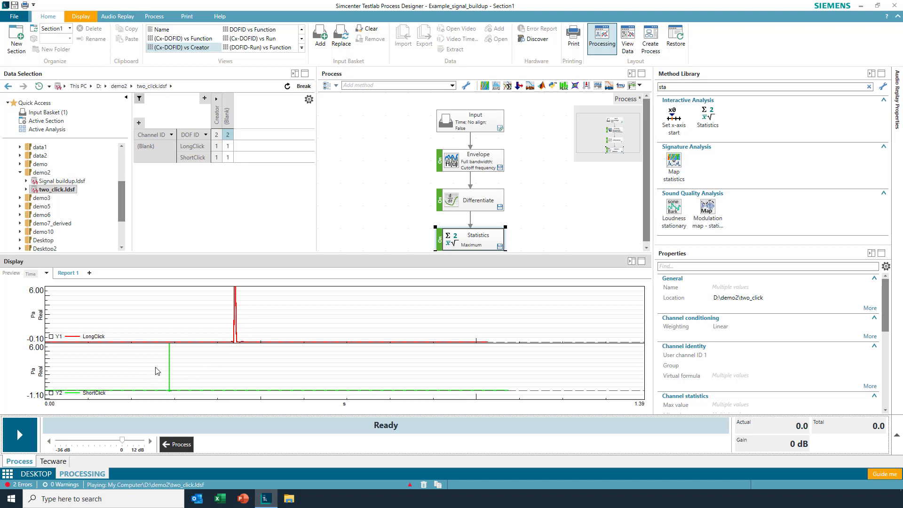
# Step: Bypass the Envelope method and run the process from the replay mode's return to processing
pyautogui.click(440, 162)
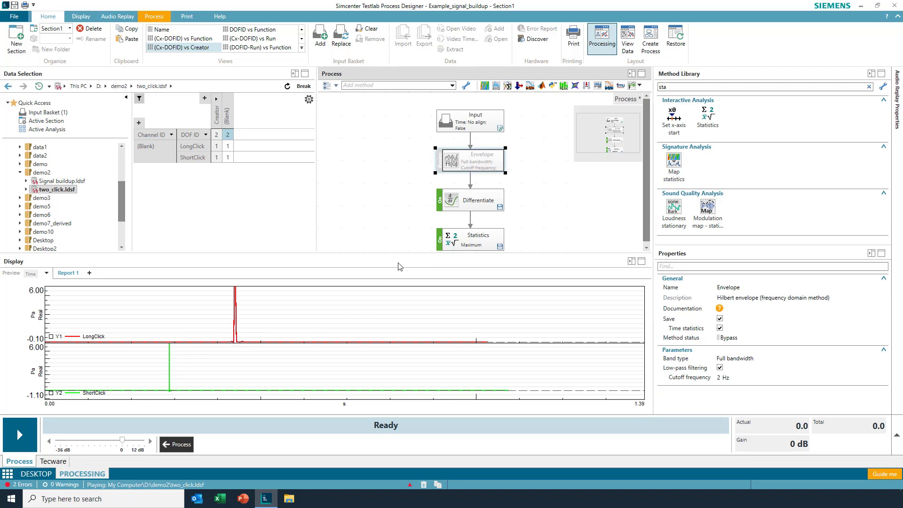
pyautogui.click(178, 444)
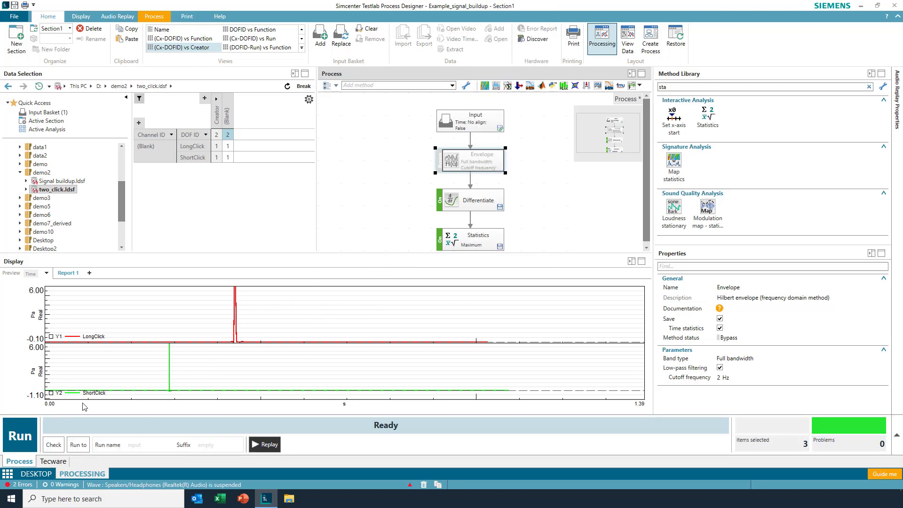
pyautogui.click(22, 438)
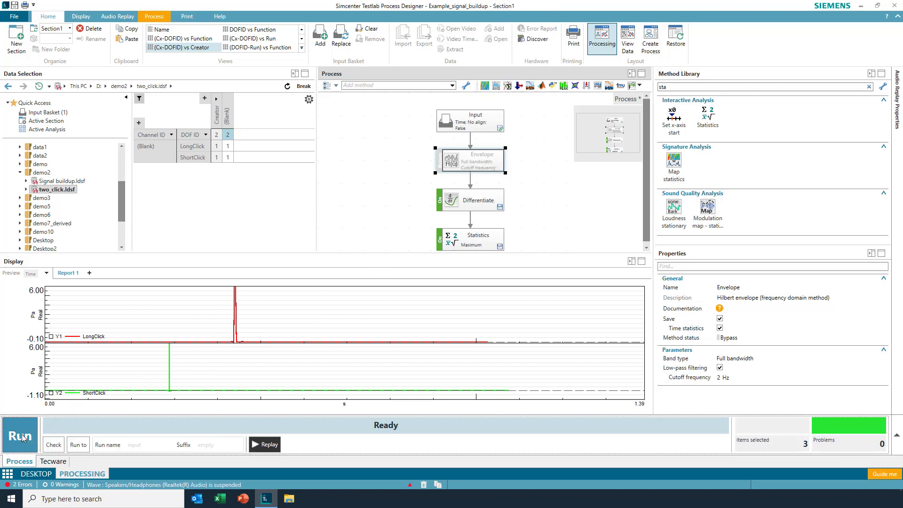
pyautogui.click(22, 438)
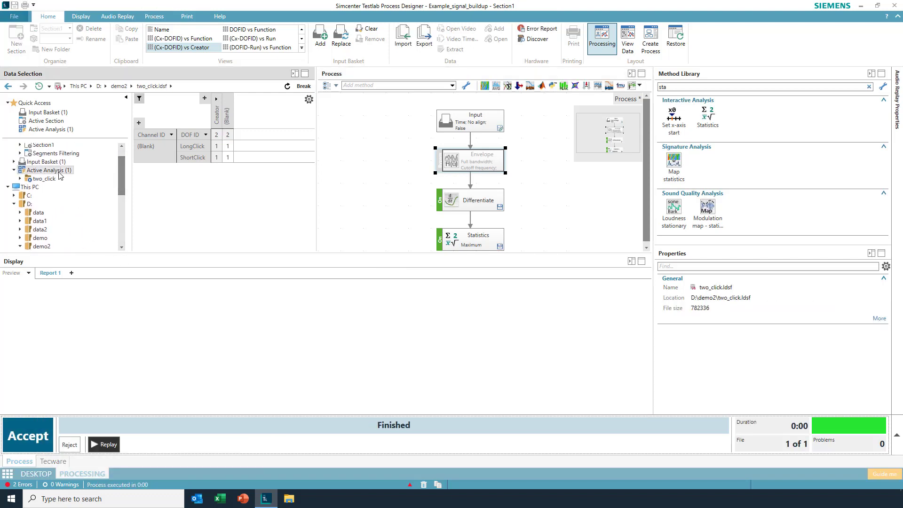
# Step: Display the two_click run's Differentiate curves from the active analysis, followed by its Statistics values
pyautogui.click(50, 179)
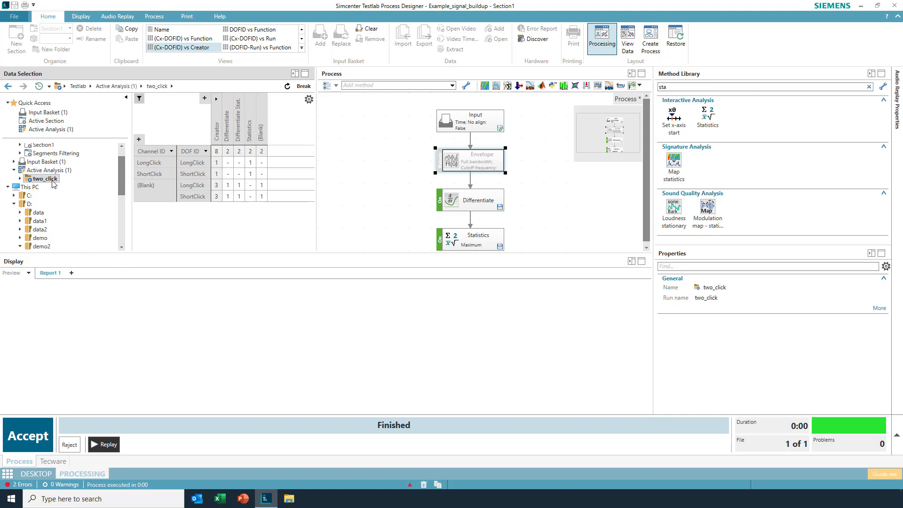
pyautogui.click(230, 152)
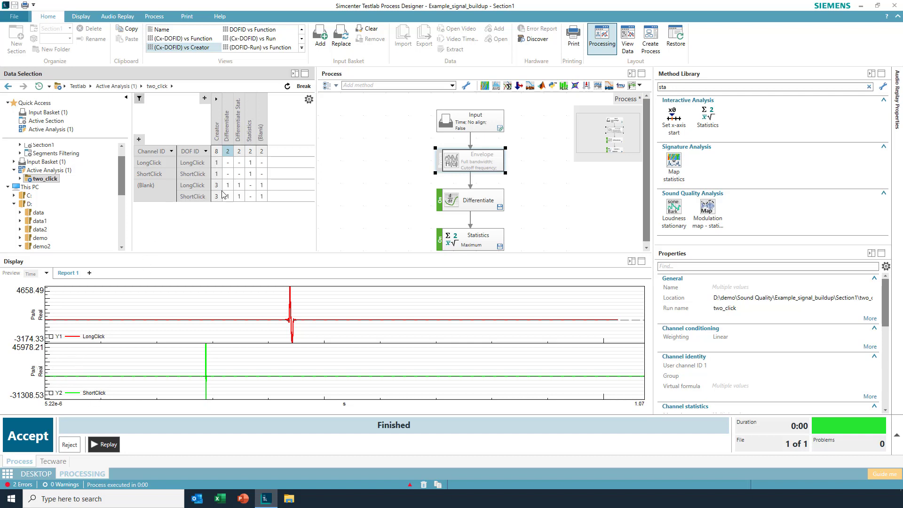
pyautogui.click(252, 151)
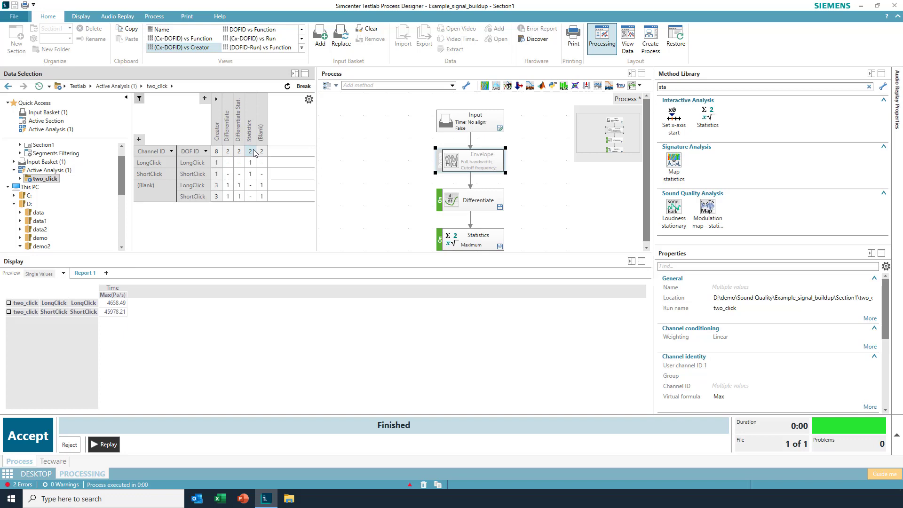
# Step: Copy the values of the click statistics table and paste them into cell A1 of a blank Excel workbook
pyautogui.rightClick(120, 311)
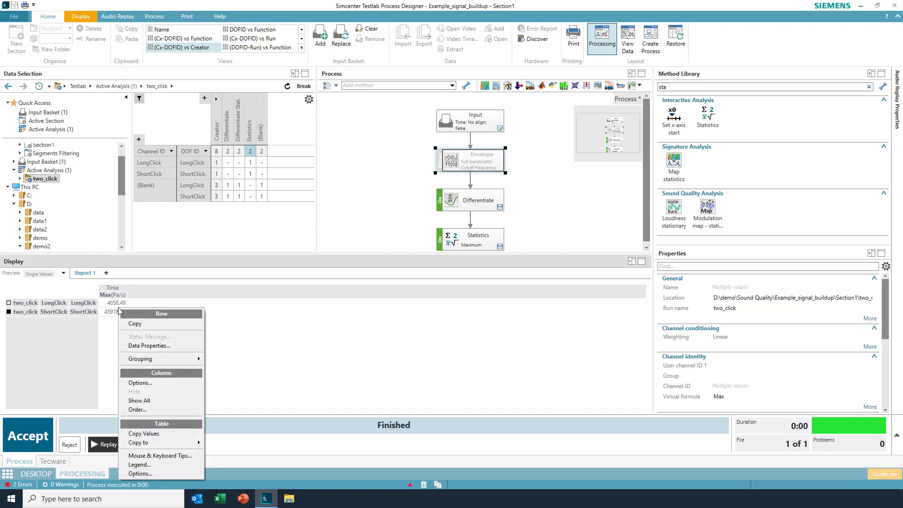
pyautogui.click(166, 433)
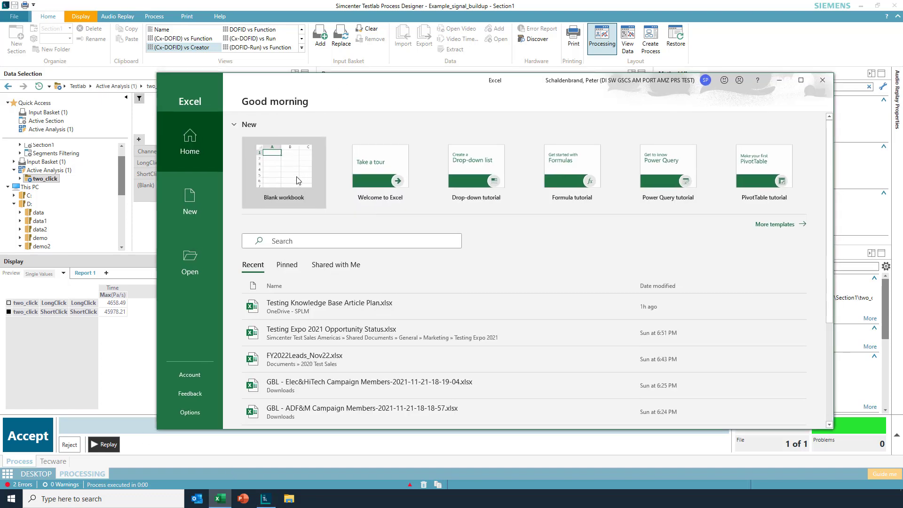
pyautogui.click(296, 177)
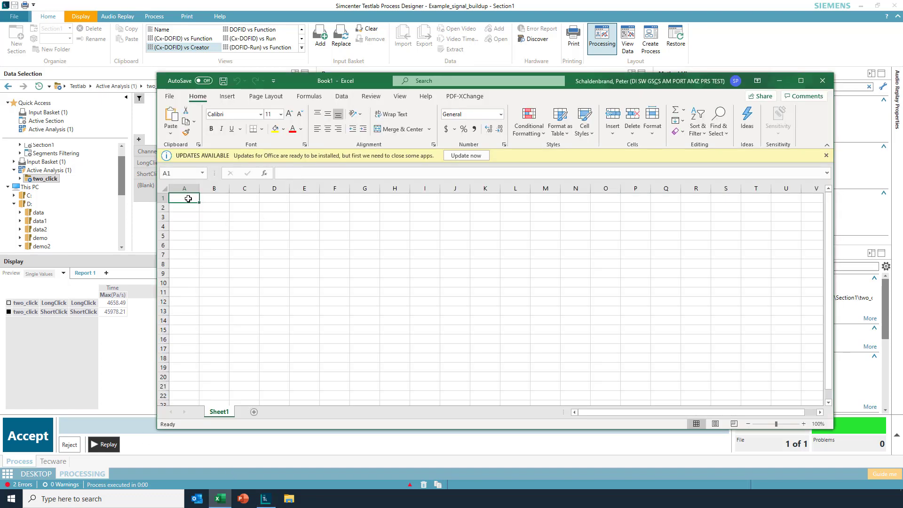
pyautogui.rightClick(188, 199)
pyautogui.click(215, 248)
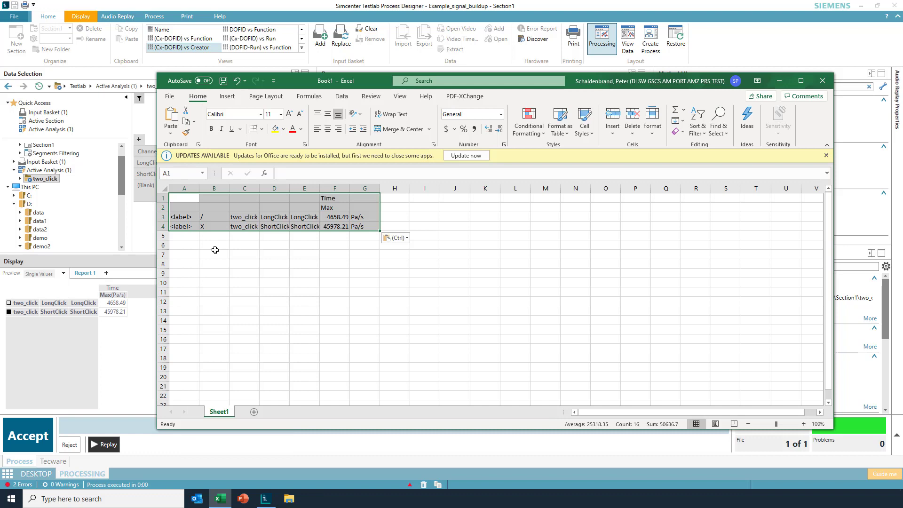